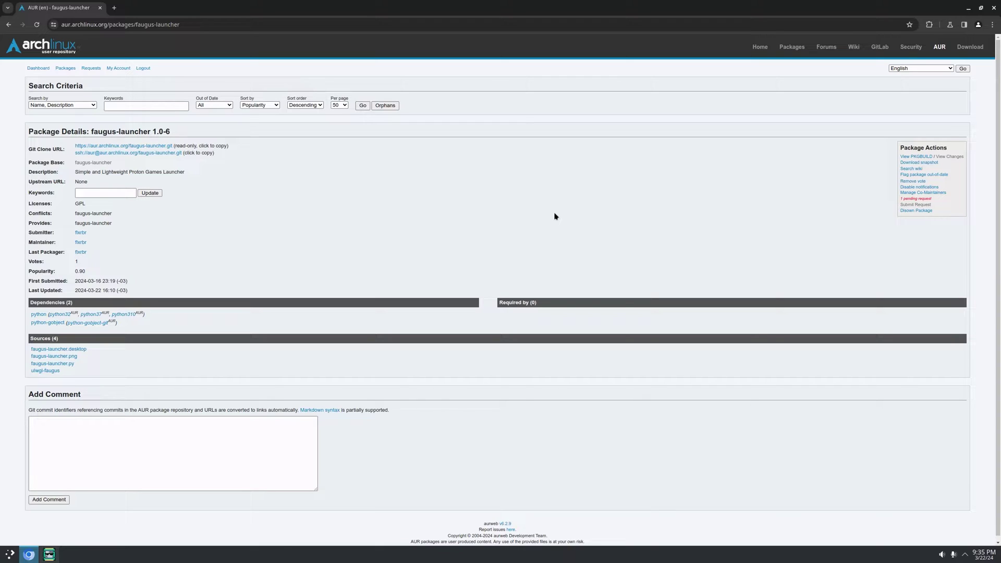
Install the faugus-launcher package from the AUR with yay in a terminal, accepting the default answers
key("ctrl+alt+t")
type("yay -S faugus-launcher")
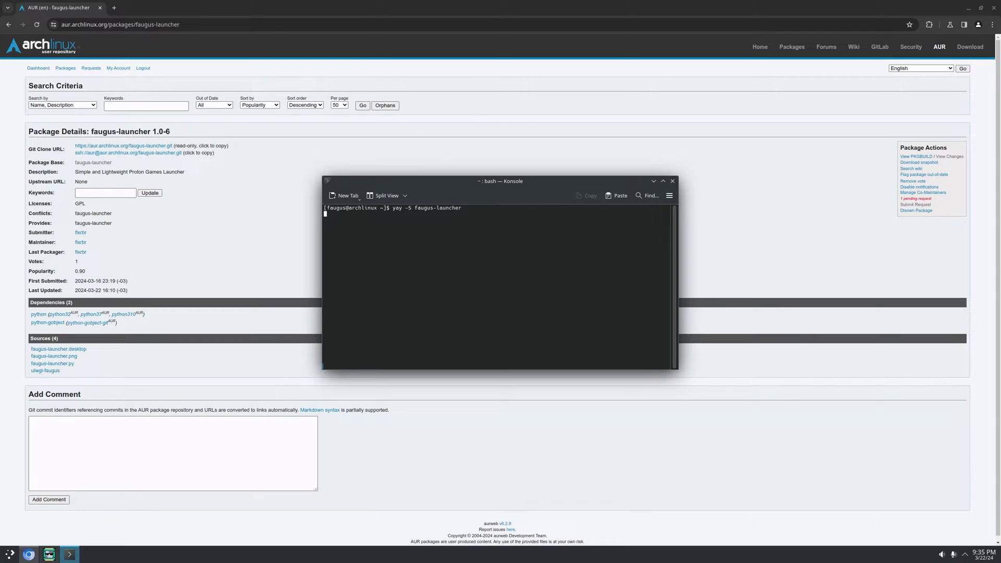
key("Return")
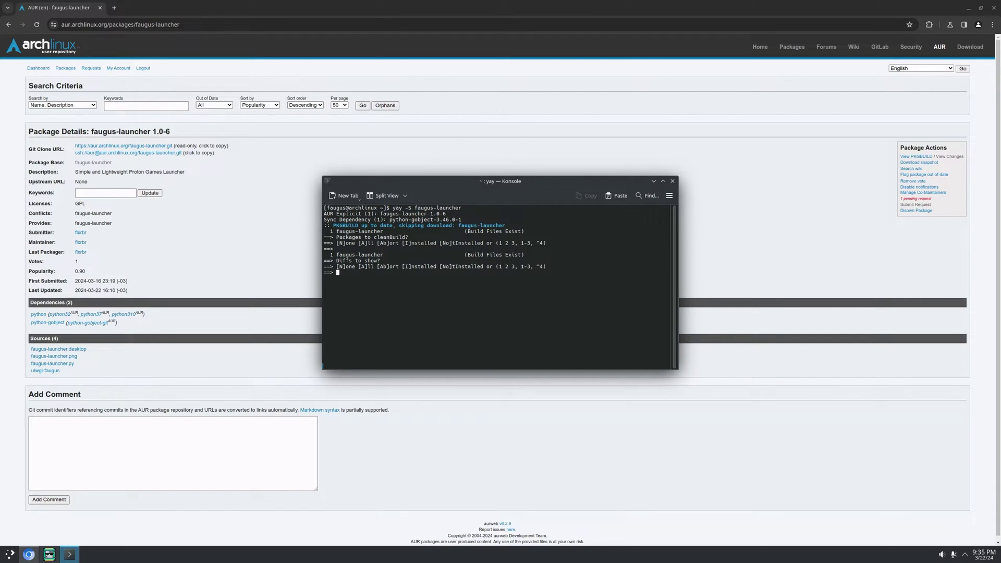
key("Return")
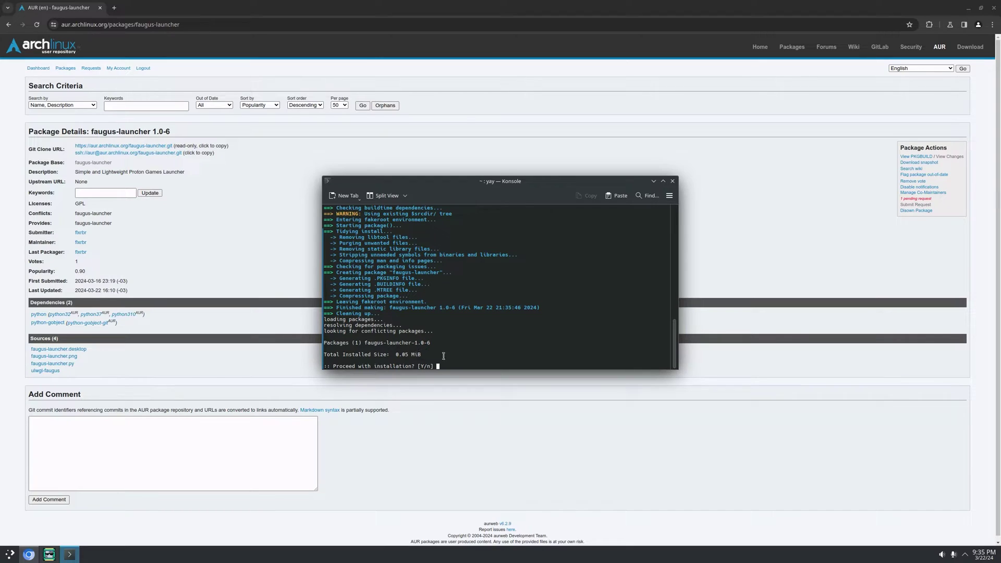
key("Return")
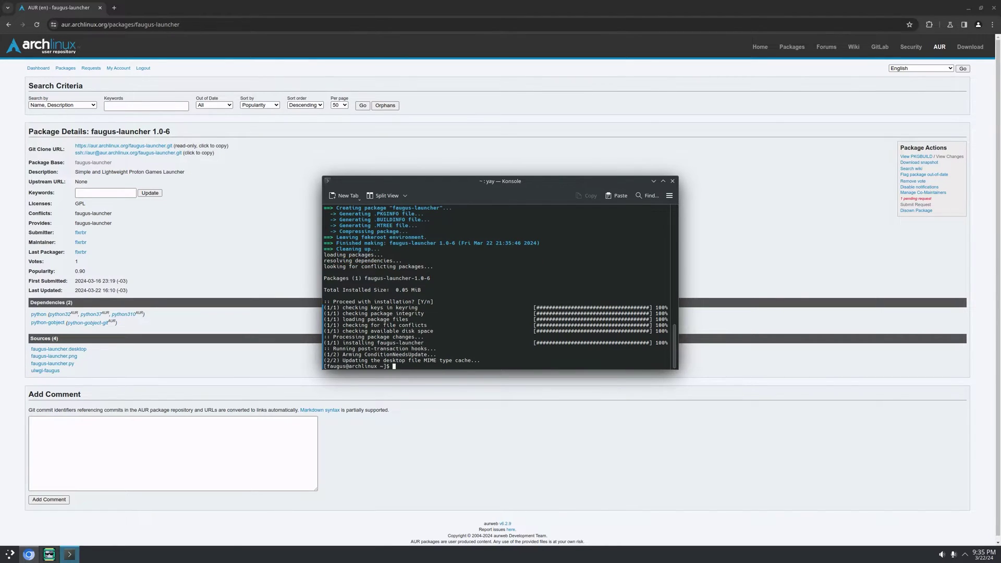
Find and launch the newly installed Faugus Launcher application
key("super")
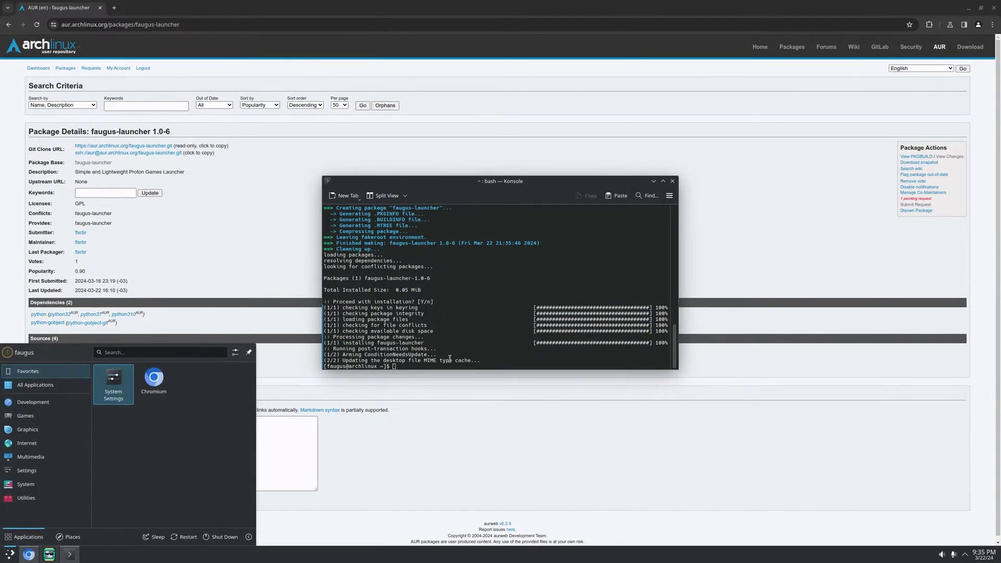
type("faugus")
key("Return")
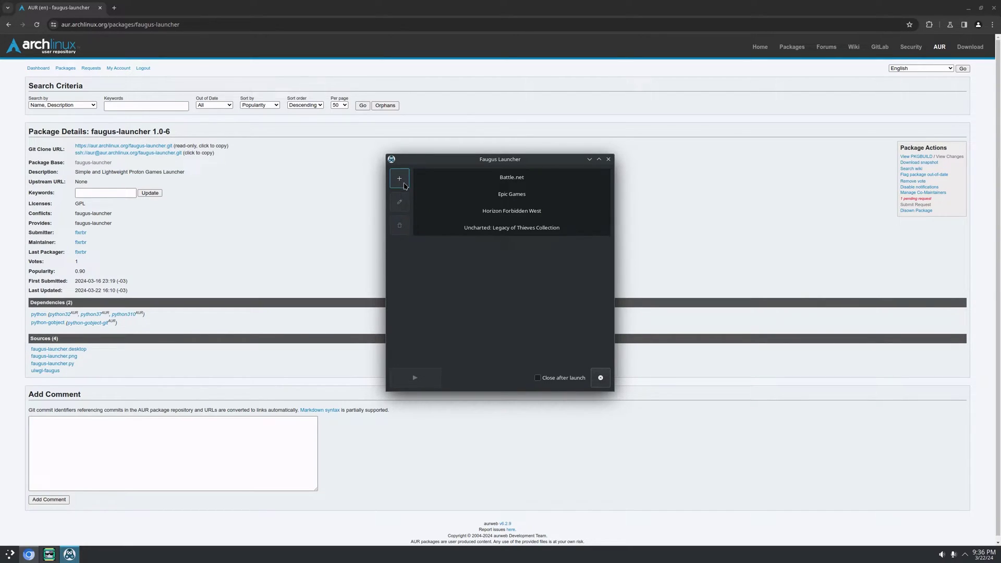
Start adding a new game titled World of Warcraft
left_click(404, 185)
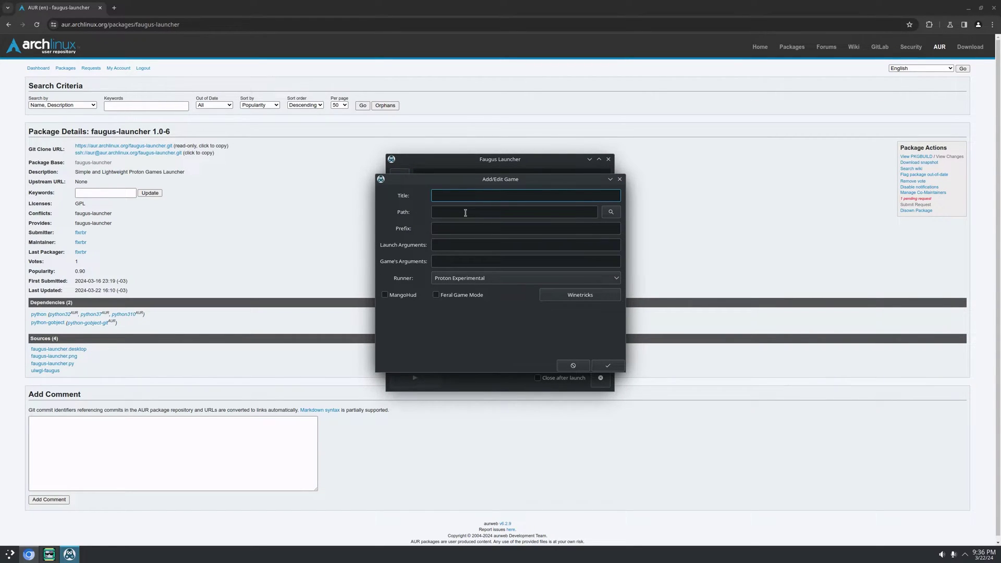
type("World of ")
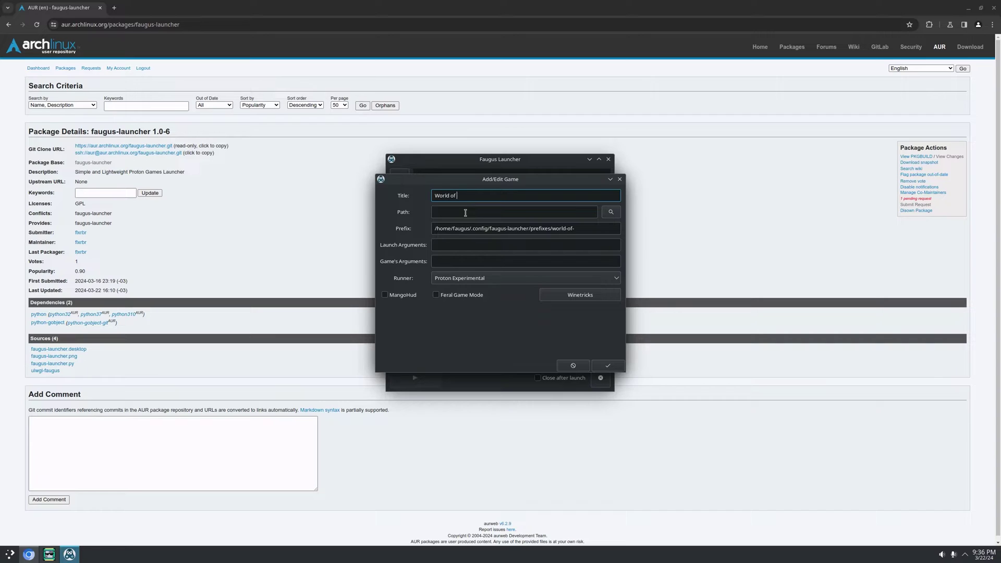
type("Warcraft")
Set the game's path to Wow.exe in /mnt/data/Games/World of Warcraft/_retail_ by browsing for it
left_click(466, 213)
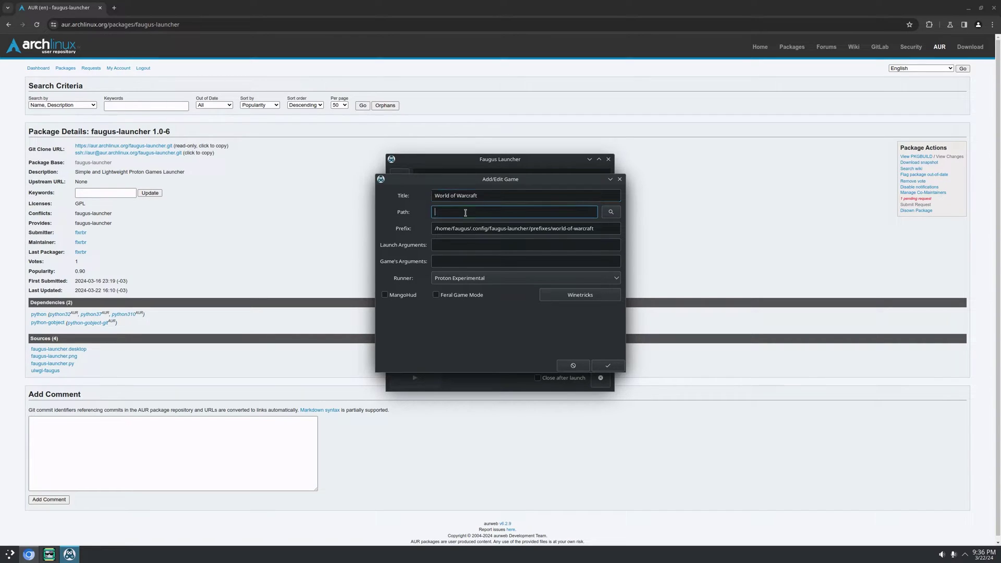
left_click(611, 212)
left_click(322, 288)
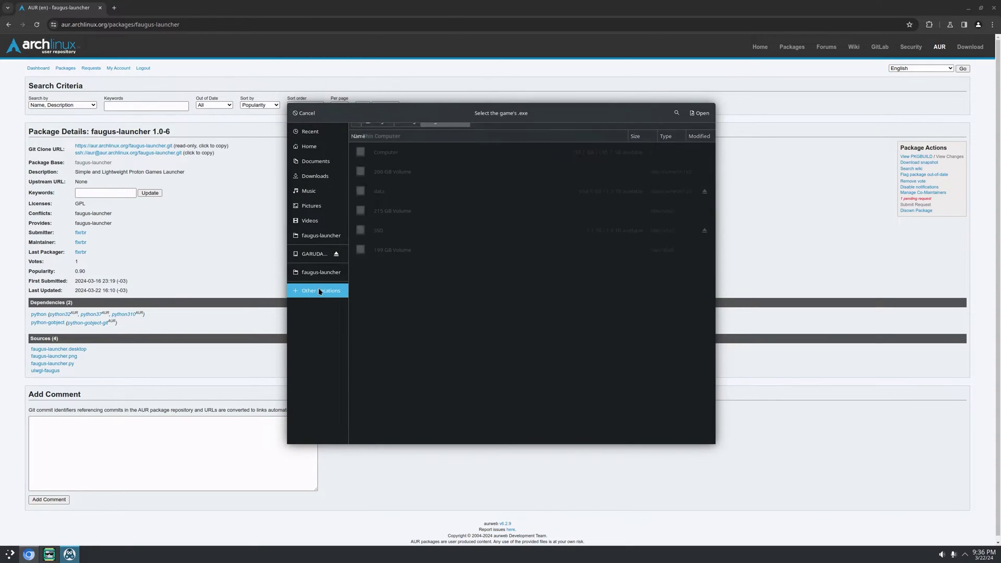
left_click(369, 176)
double_click(369, 173)
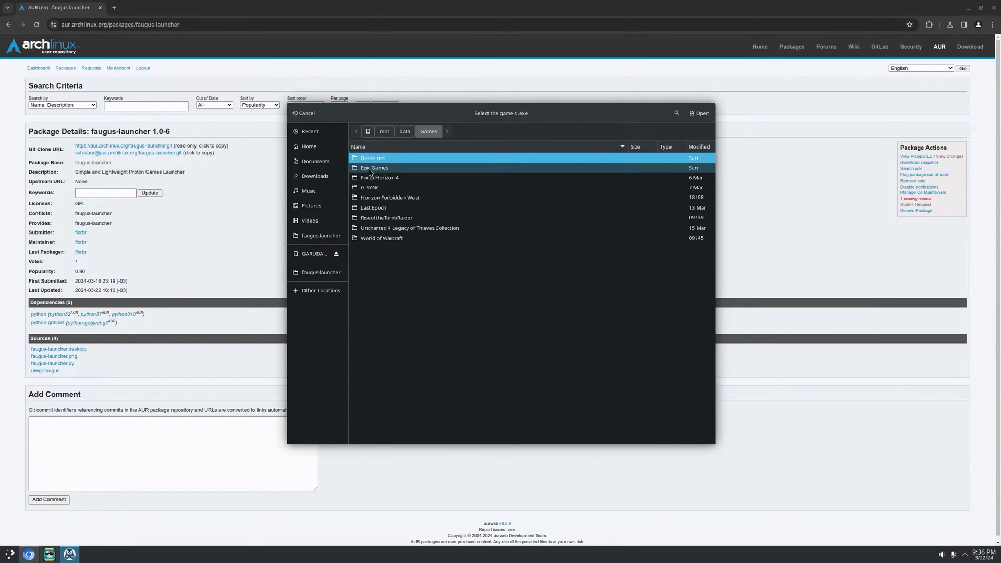
double_click(380, 238)
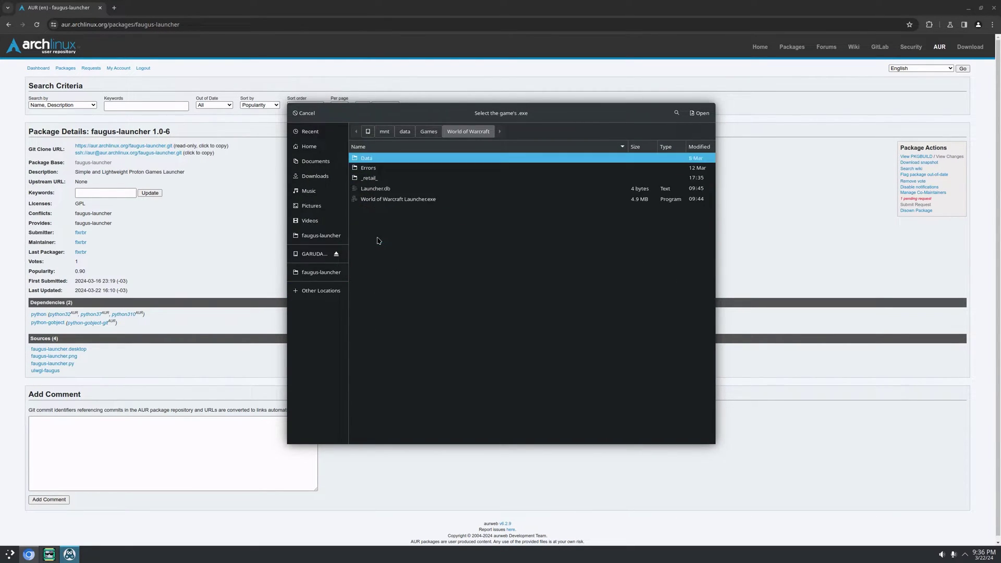
double_click(370, 178)
left_click(377, 228)
double_click(378, 230)
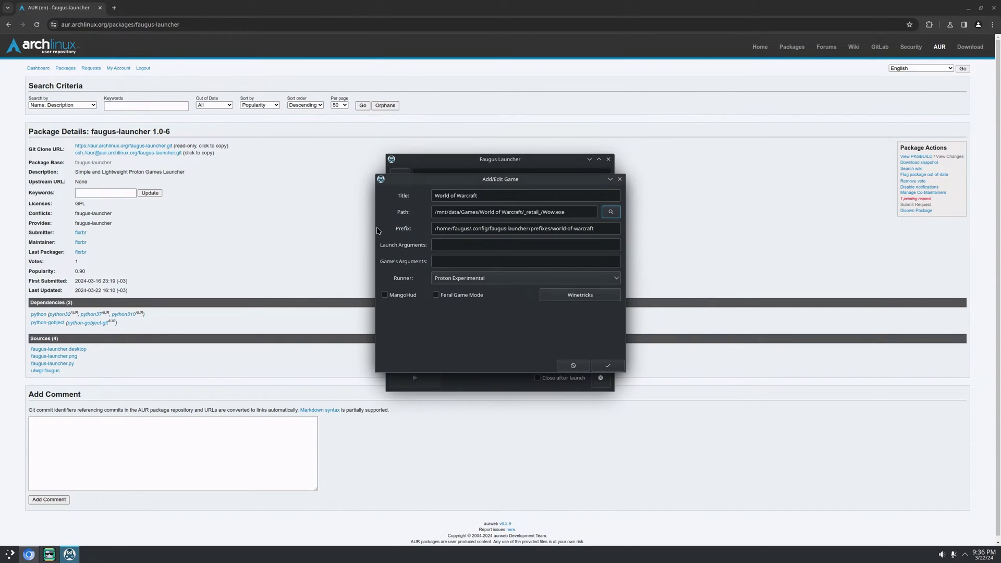
Try ENVIRONMENT=1 gamescope as example launch arguments and clear them again
left_click(489, 248)
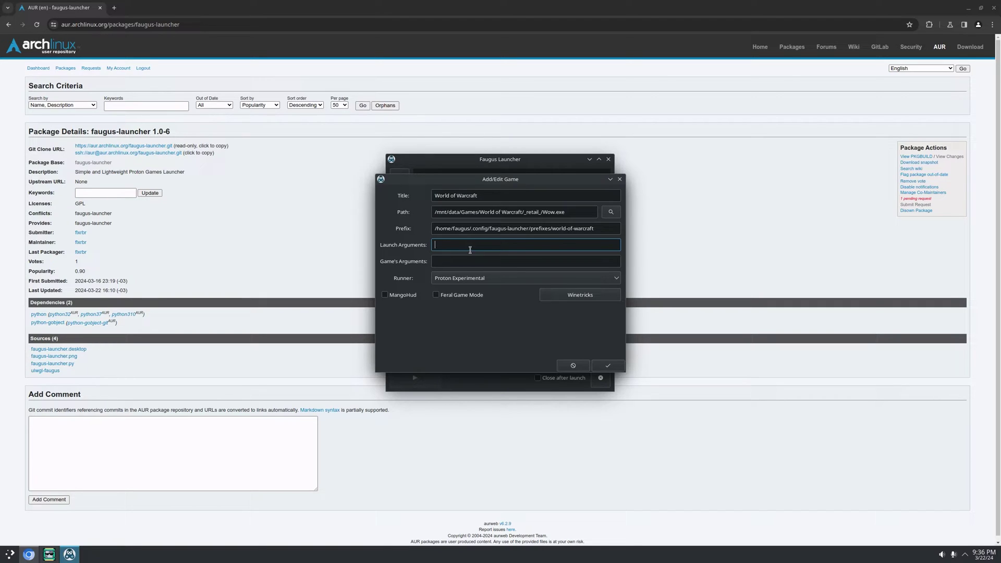
type("ENVIRONMENT=1 gamescope")
key("BackSpace")
key("BackSpace")
key("BackSpace")
key("BackSpace")
key("BackSpace")
key("BackSpace")
key("BackSpace")
key("BackSpace")
key("BackSpace")
key("BackSpace")
key("BackSpace")
key("BackSpace")
key("BackSpace")
key("BackSpace")
key("BackSpace")
key("BackSpace")
key("BackSpace")
key("BackSpace")
key("BackSpace")
key("BackSpace")
key("BackSpace")
Try -dx11 and -vulkan as example game's arguments and clear them again
left_click(472, 261)
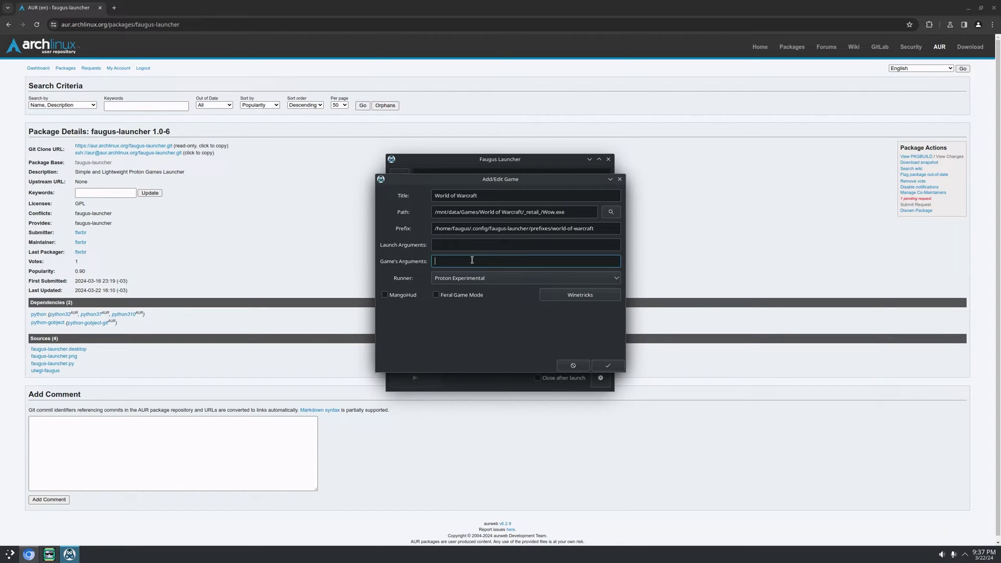
type("-dx11")
key("BackSpace")
key("BackSpace")
key("BackSpace")
key("BackSpace")
type("vulkan")
key("BackSpace")
key("BackSpace")
key("BackSpace")
key("BackSpace")
key("BackSpace")
key("BackSpace")
key("BackSpace")
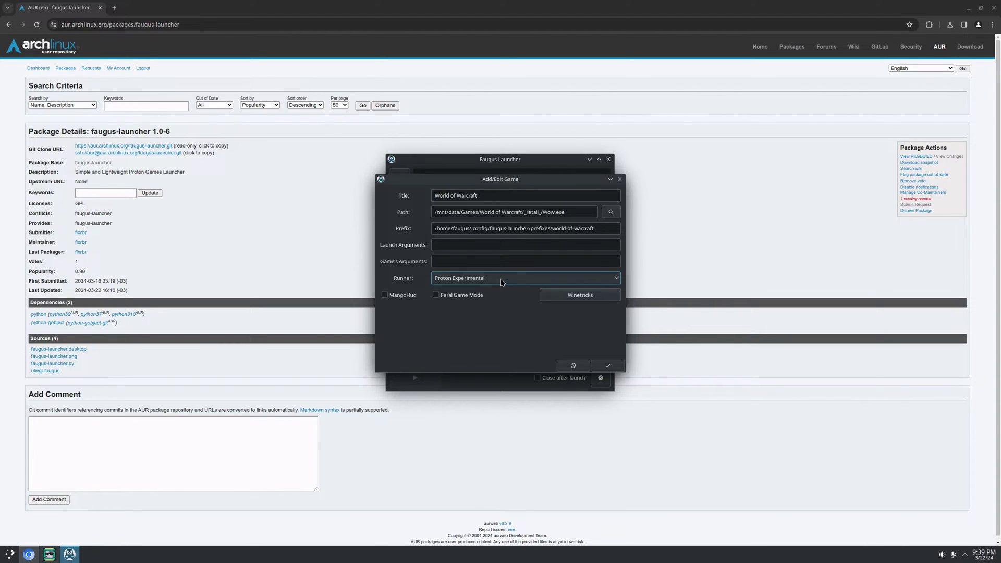
Check the game's runner choices and the compatibility tools that ProtonUp-Qt can install, without changing anything
left_click(509, 282)
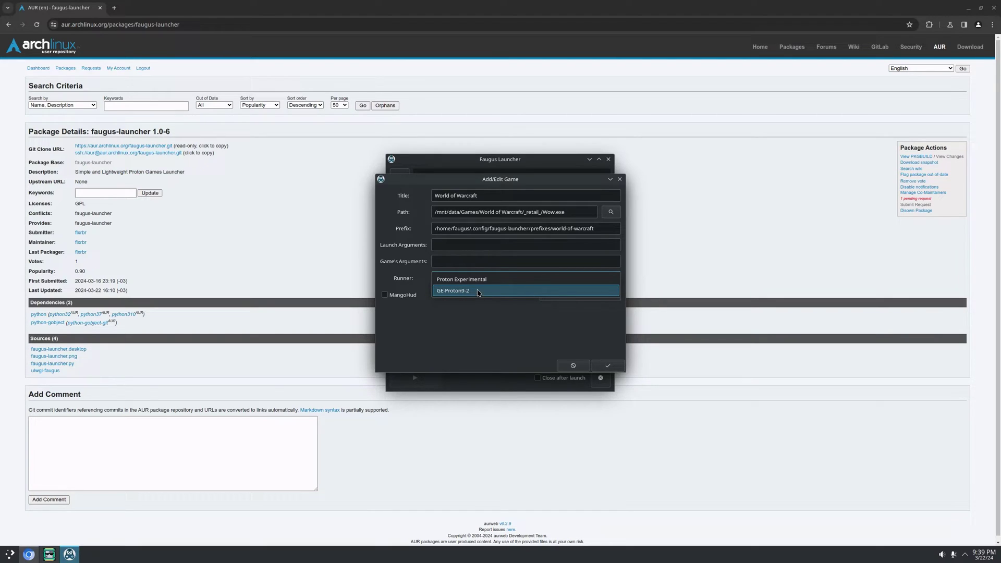
left_click(451, 329)
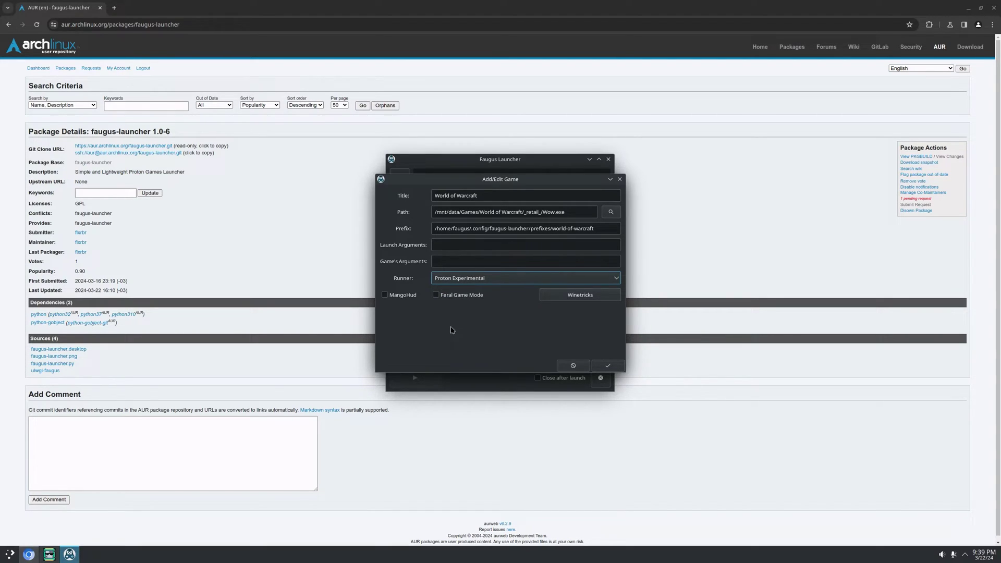
key("super")
type("proto")
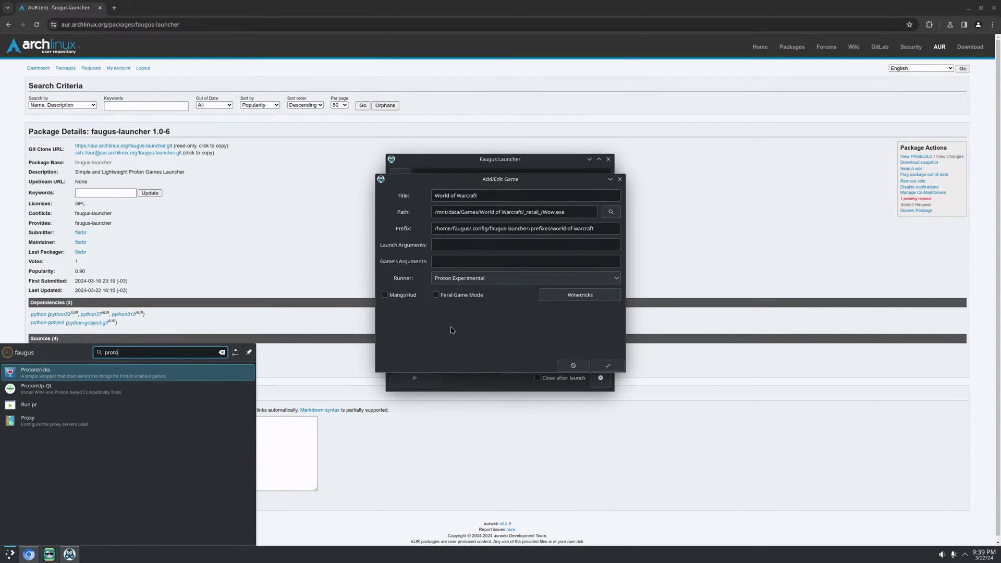
key("Down")
key("Return")
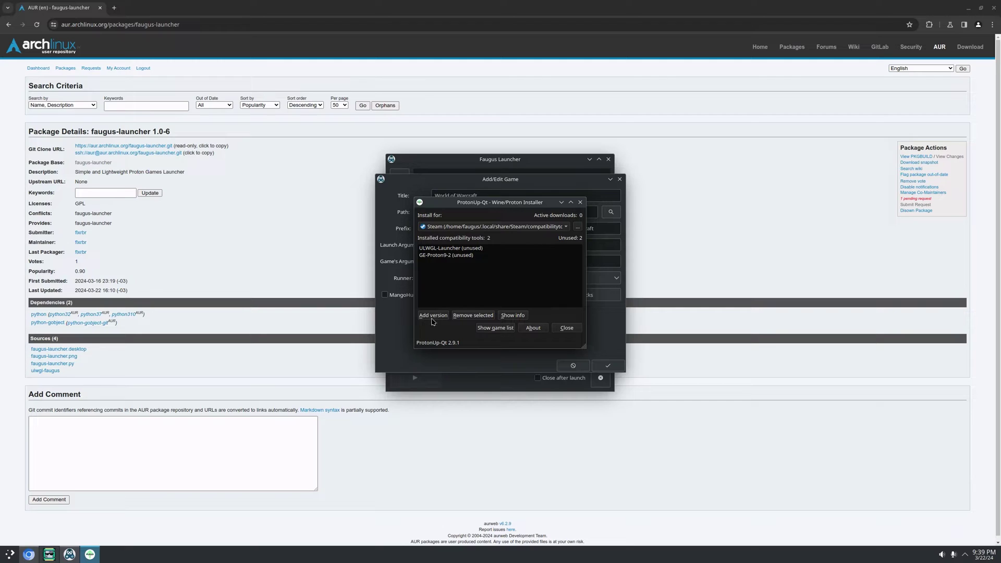
left_click(432, 316)
left_click(468, 246)
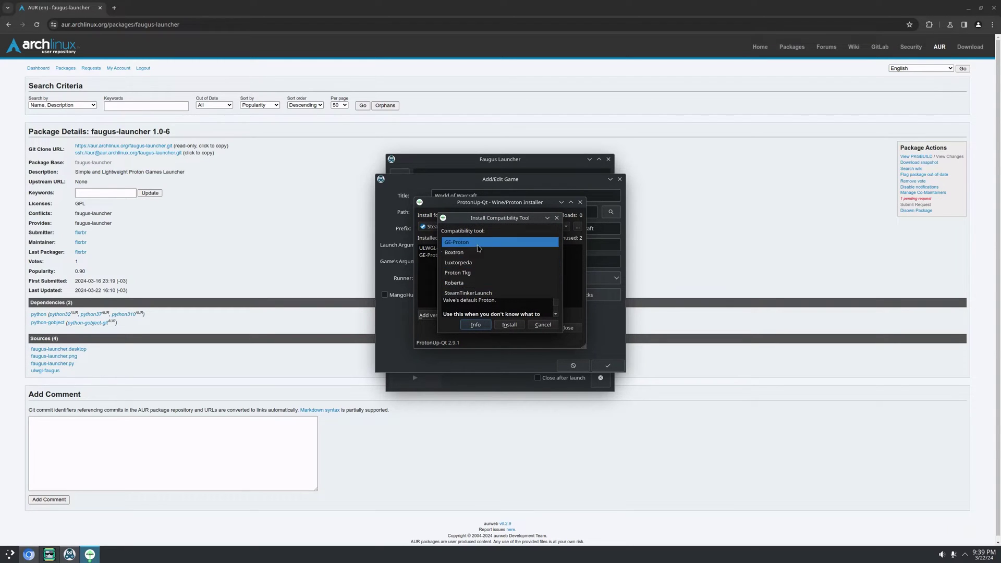
left_click(483, 241)
left_click(557, 217)
left_click(580, 202)
Inspect the .steam/steam/compatibilitytools.d folder in the Thunar file manager and close the window
key("super+e")
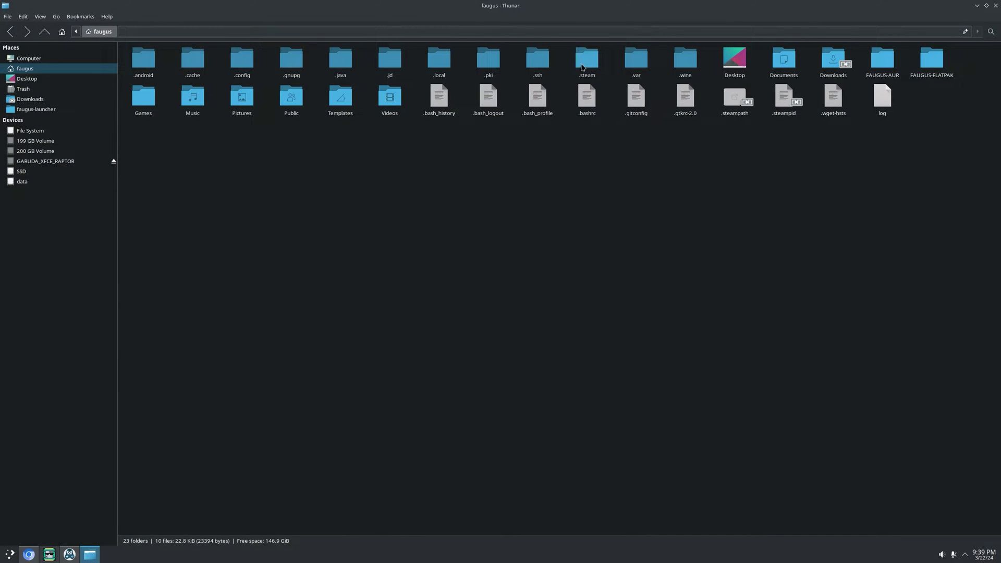
double_click(584, 62)
double_click(352, 58)
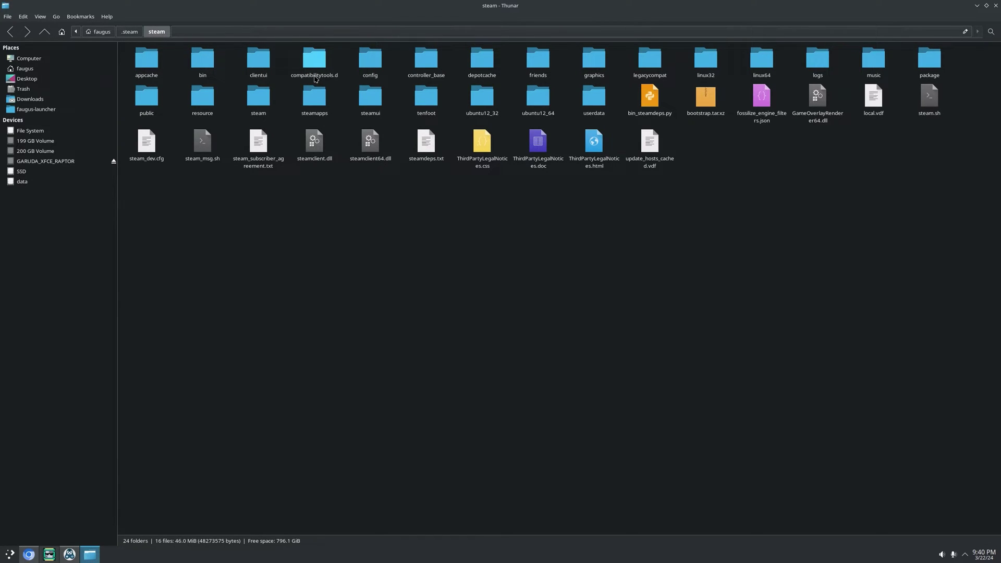
double_click(315, 77)
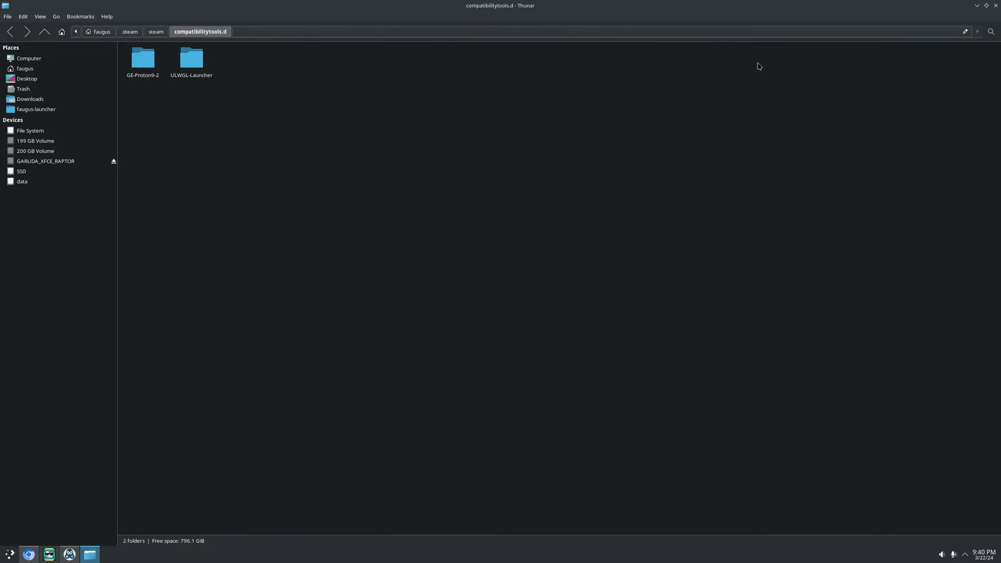
left_click(996, 6)
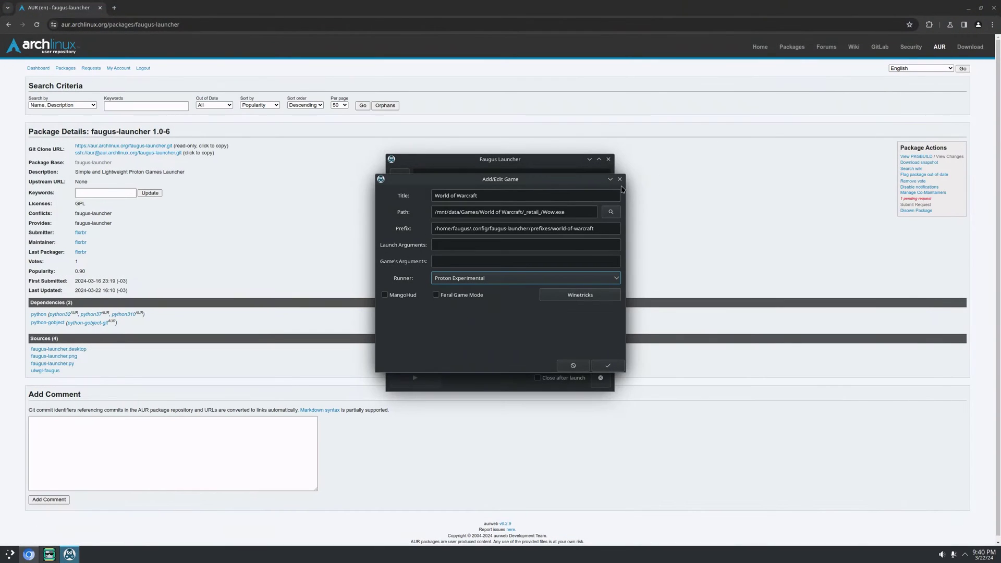
Enable MangoHud and Feral Game Mode for the World of Warcraft entry
left_click(401, 296)
left_click(441, 296)
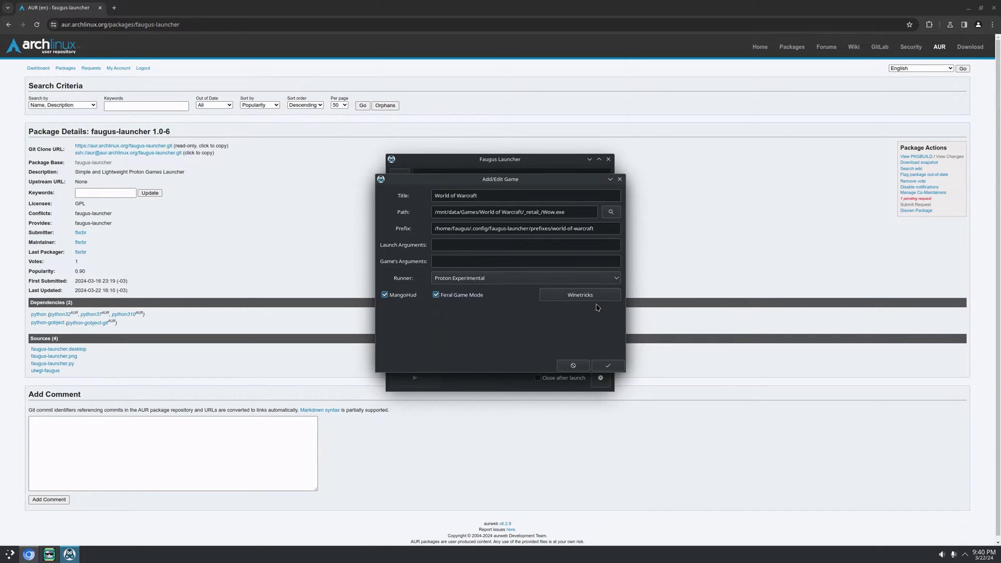
Look through the Winetricks actions for the game's default wineprefix and cancel out of Winetricks
left_click(581, 300)
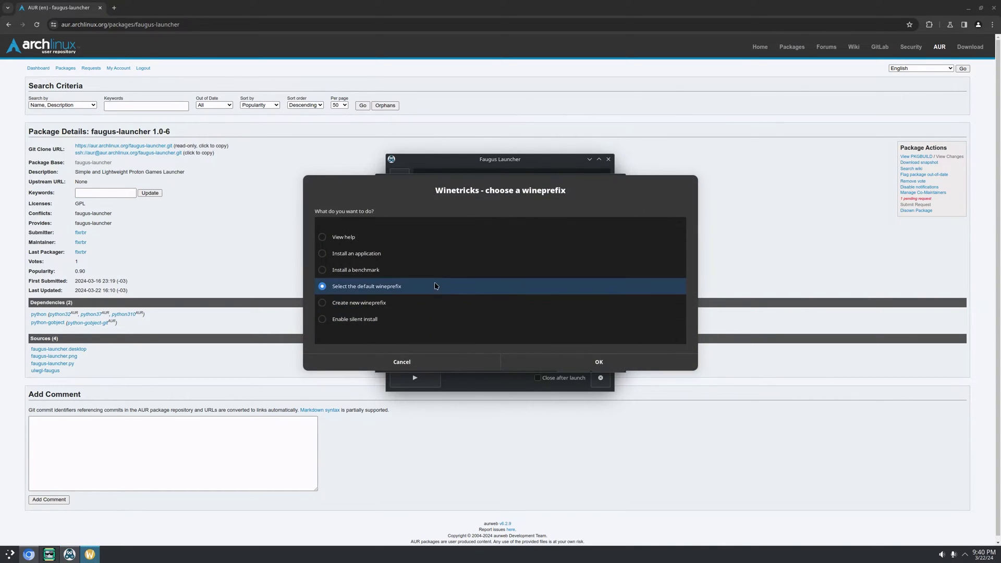
left_click(547, 359)
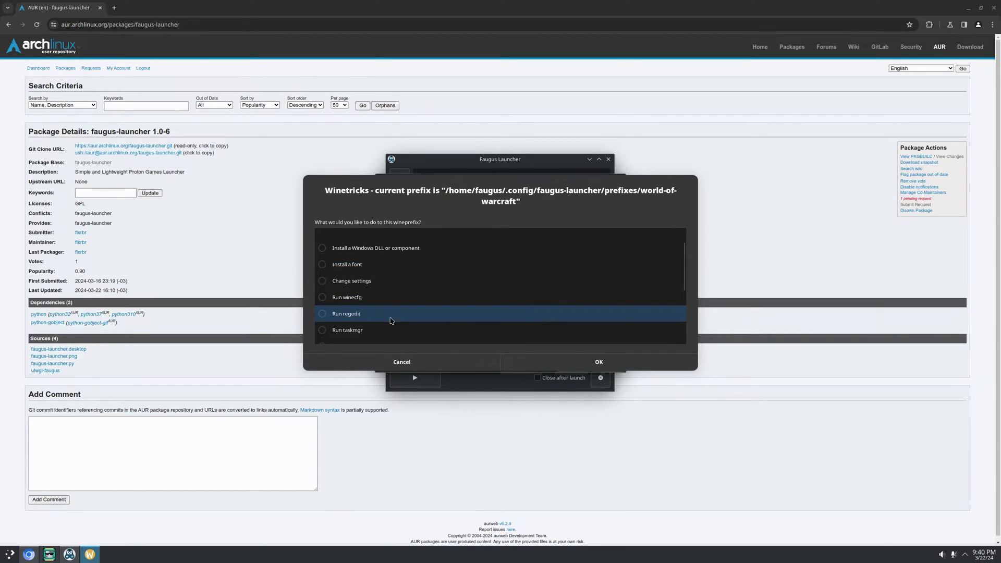
scroll(396, 321, "down", 3)
scroll(456, 325, "up", 3)
left_click(445, 362)
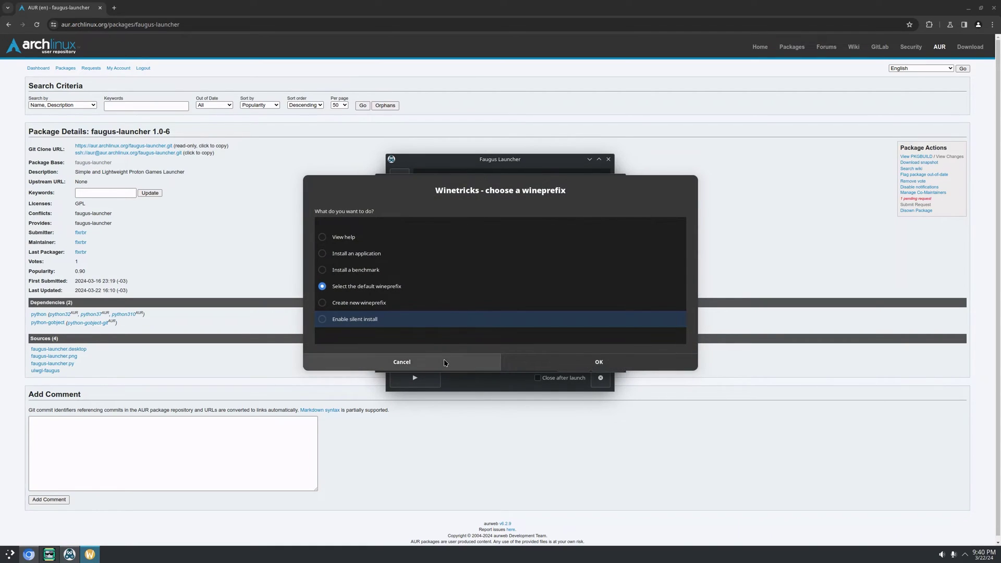
left_click(445, 362)
Save the new World of Warcraft entry, and reopen it for editing and confirm it with the same settings
left_click(608, 366)
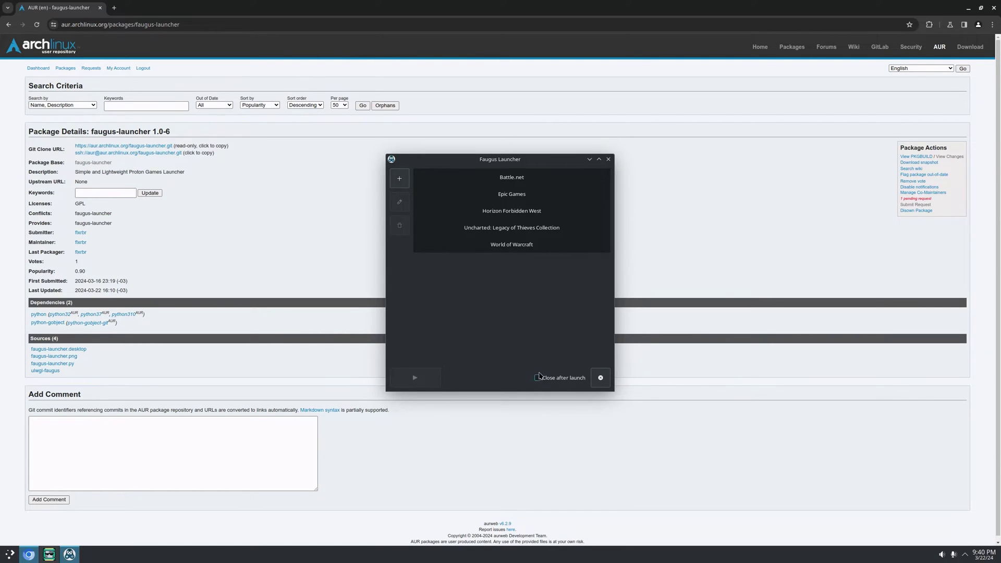
left_click(524, 249)
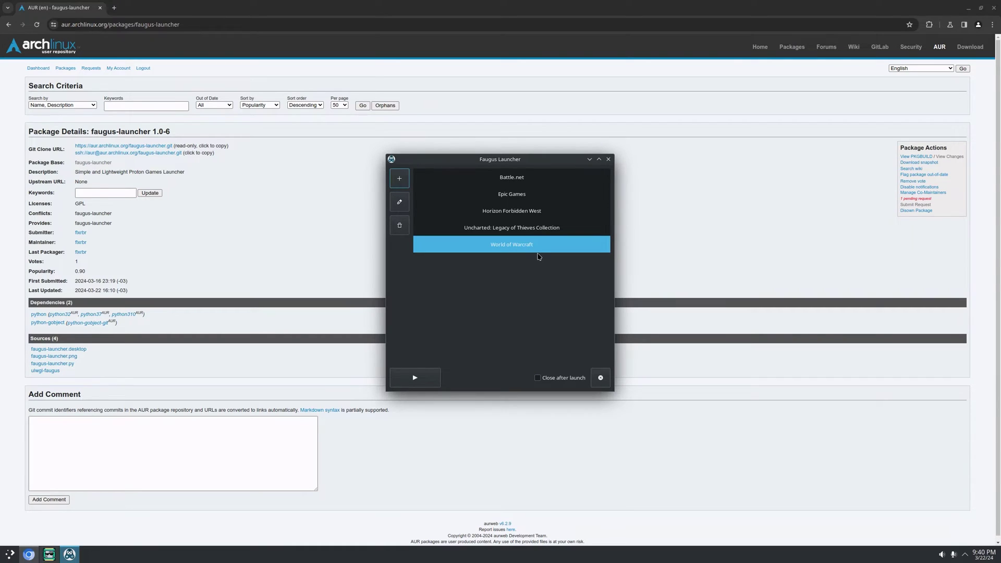
left_click(399, 202)
left_click(606, 366)
Open the removal confirmation for Uncharted: Legacy of Thieves Collection
left_click(422, 228)
left_click(402, 227)
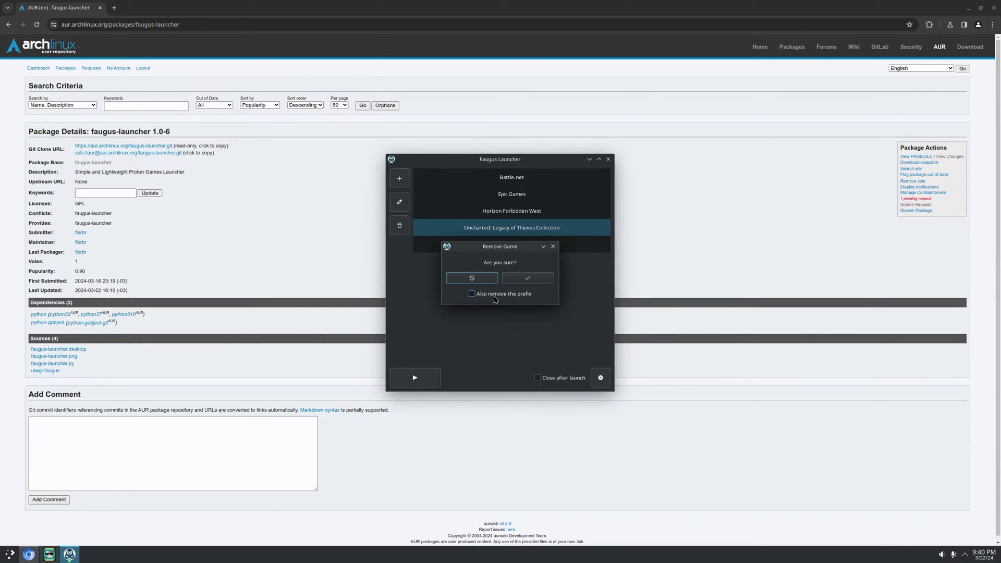
Switch to the Thunar file manager and view the game prefix folders in the home folder's .config/faugus-launcher/prefixes
key("super+e")
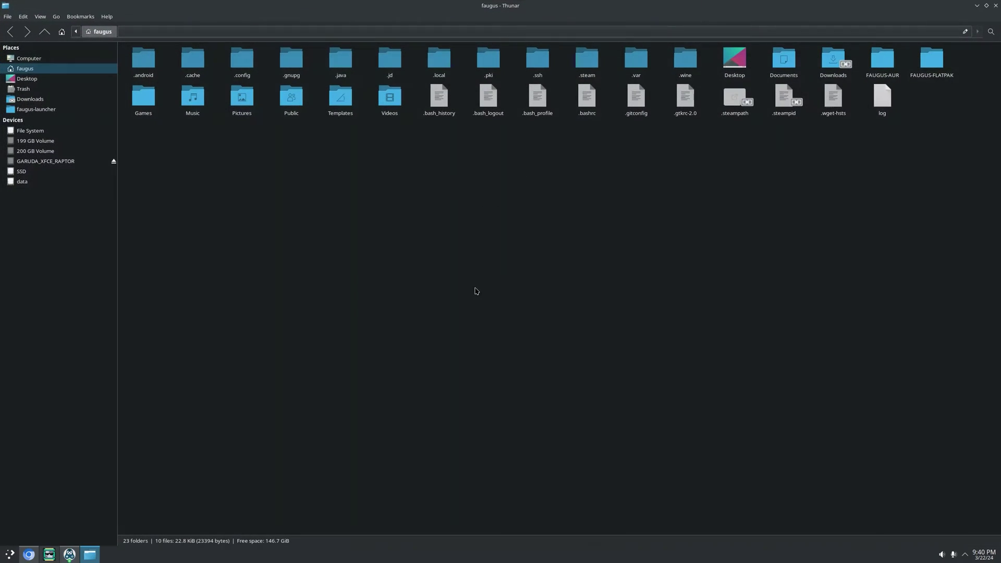
double_click(240, 61)
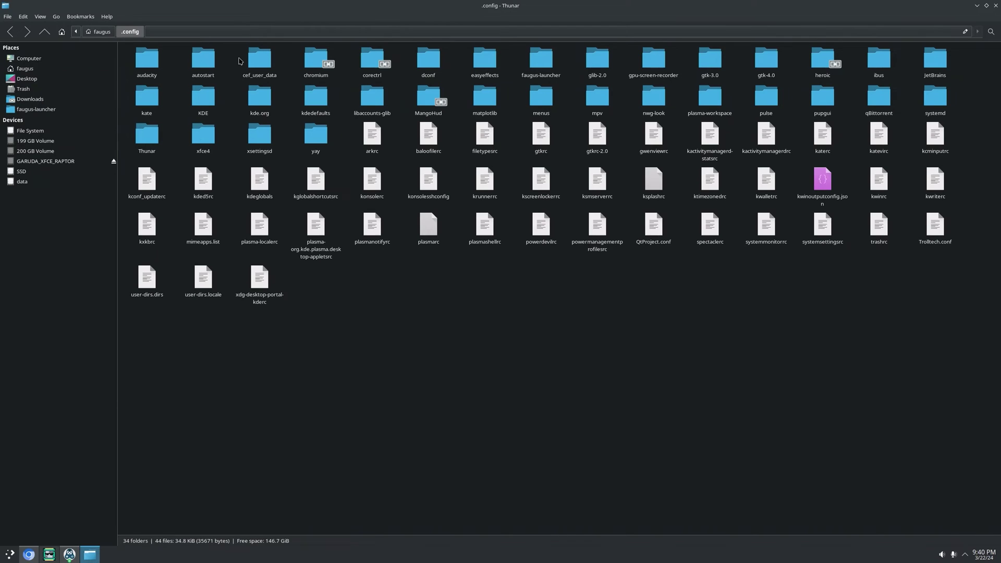
double_click(541, 58)
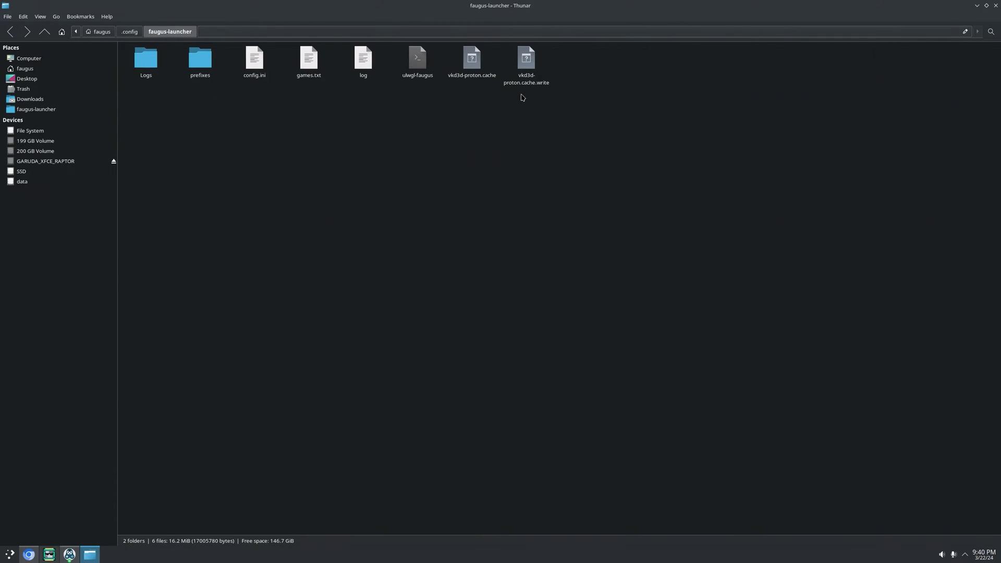
double_click(200, 59)
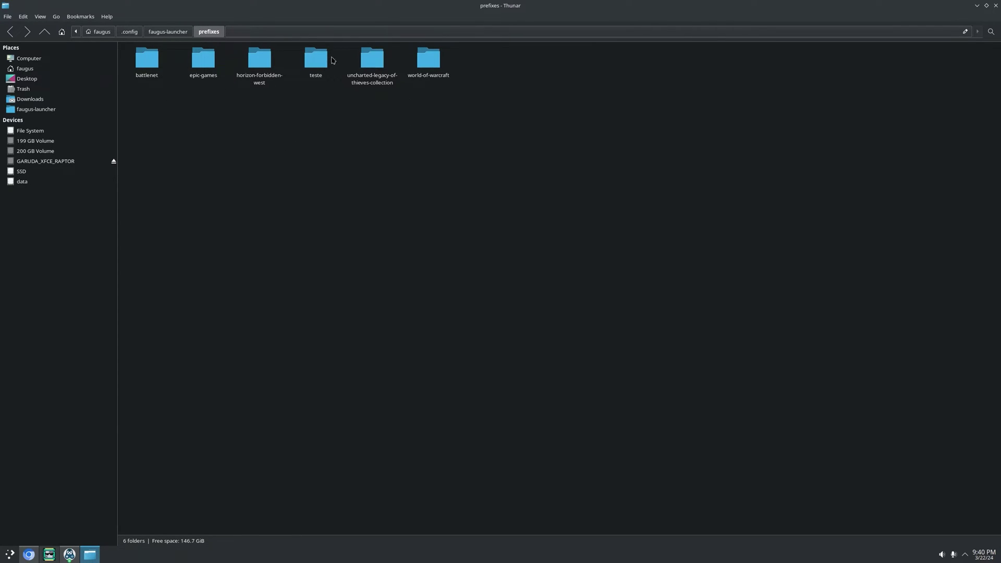
Return to the faugus-launcher config folder and view the contents of games.txt and config.ini, closing each file
left_click(168, 32)
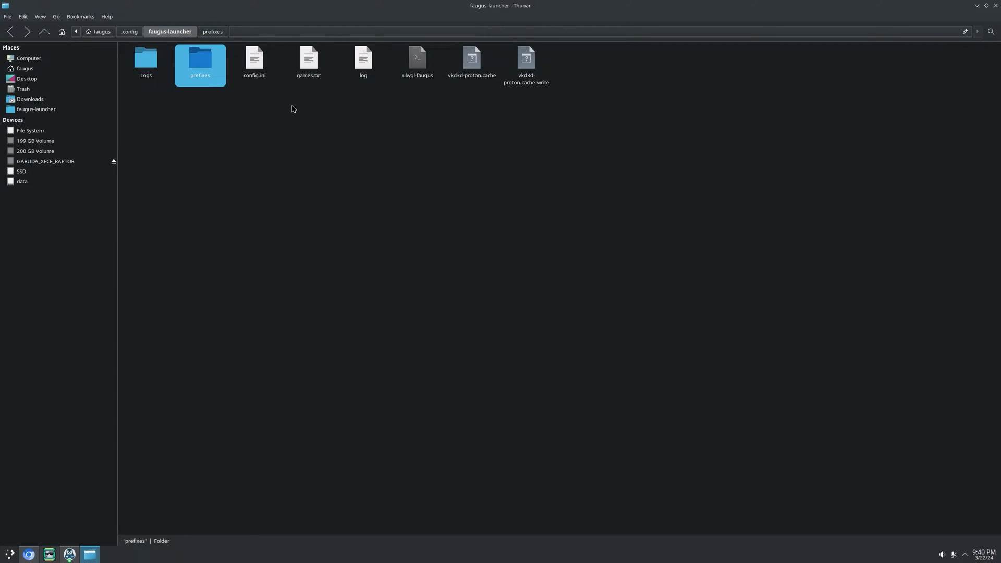
double_click(309, 61)
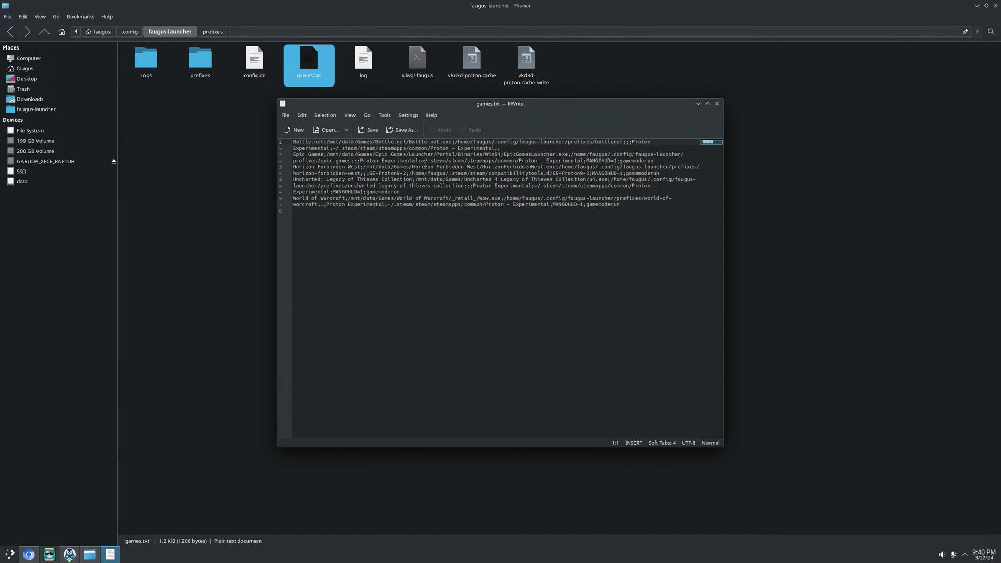
left_click(718, 103)
double_click(248, 64)
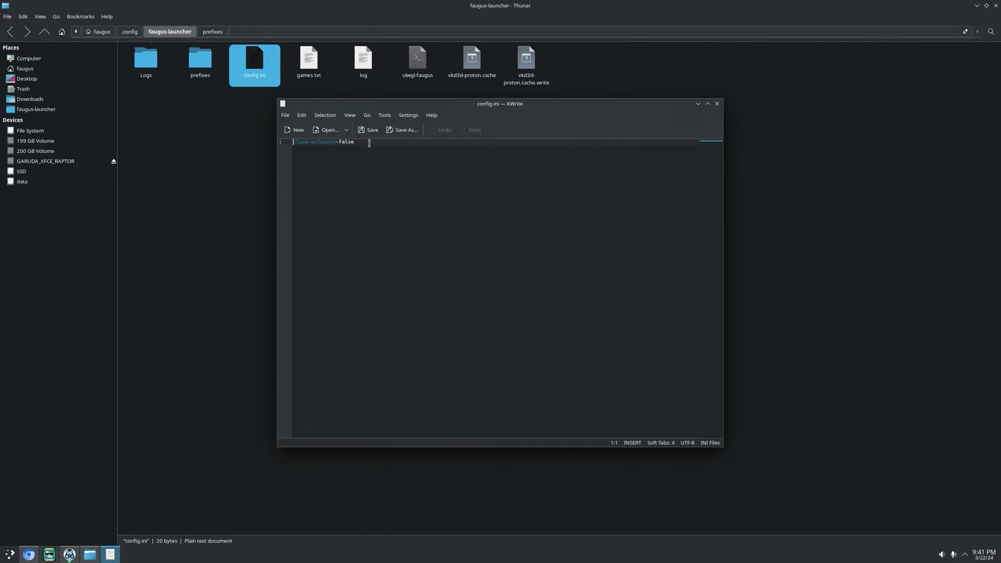
left_click(717, 105)
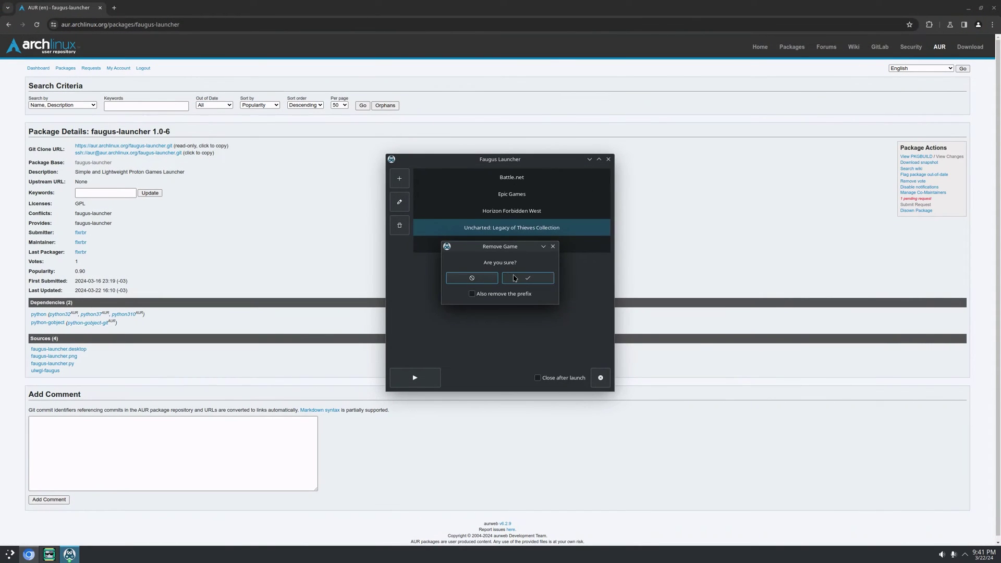
Confirm removing Uncharted: Legacy of Thieves Collection from Faugus Launcher while keeping its prefix
left_click(528, 278)
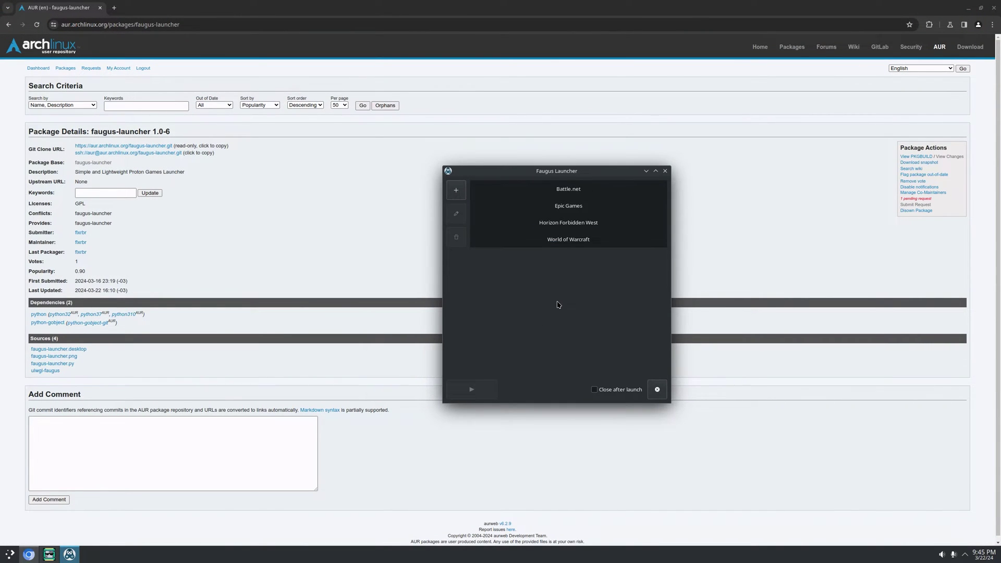
Launch Epic Games from the game list and start Rise of the Tomb Raider from the Epic store's quick launch entries
left_click(582, 207)
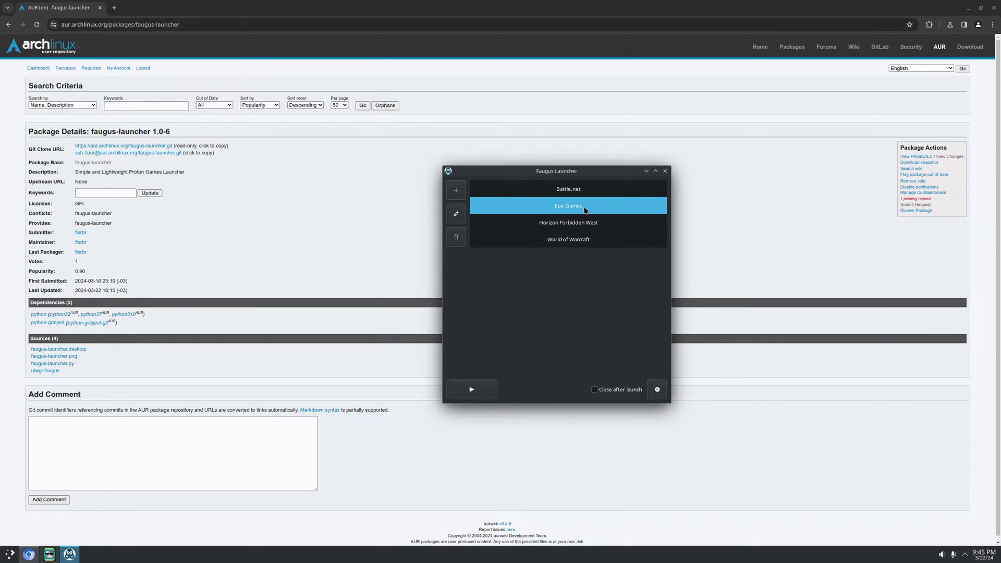
left_click(472, 391)
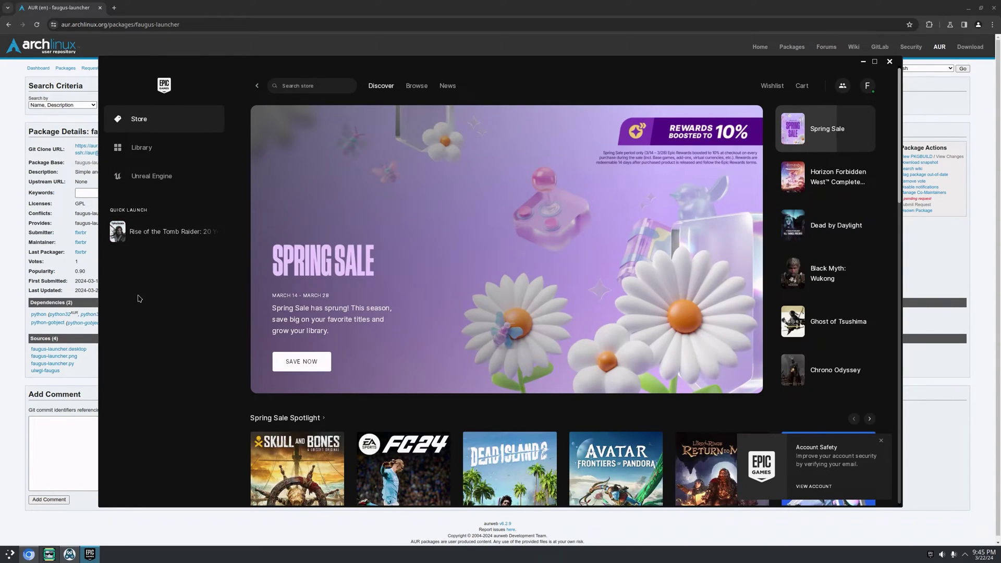
left_click(185, 240)
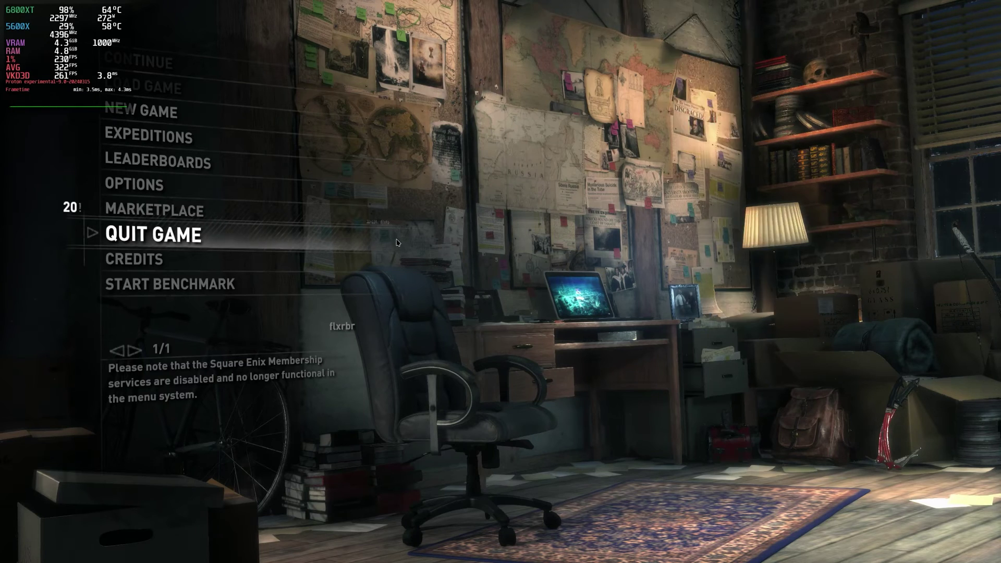
Switch from the running game to Faugus Launcher and force all running games to close
key("alt+Tab")
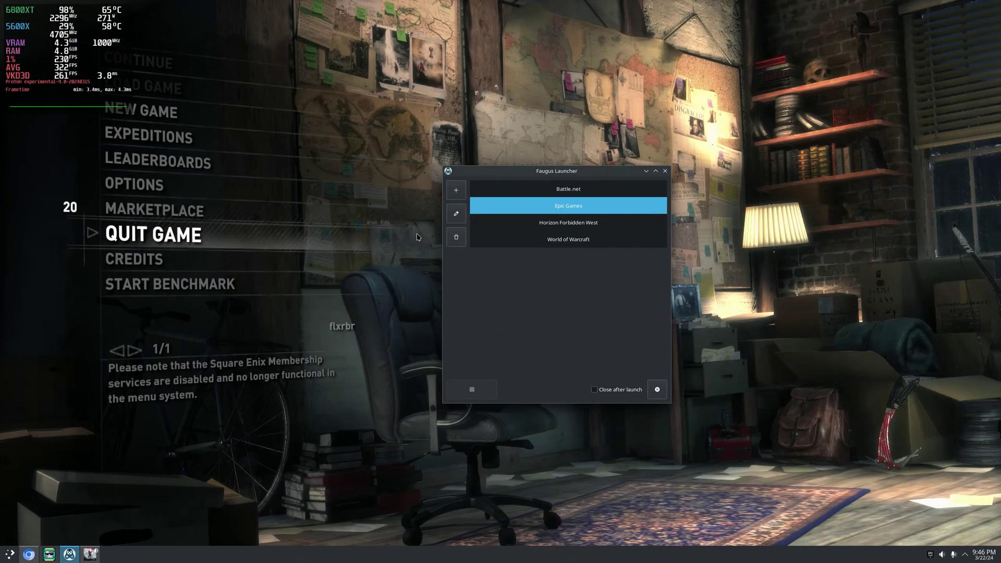
left_click(658, 390)
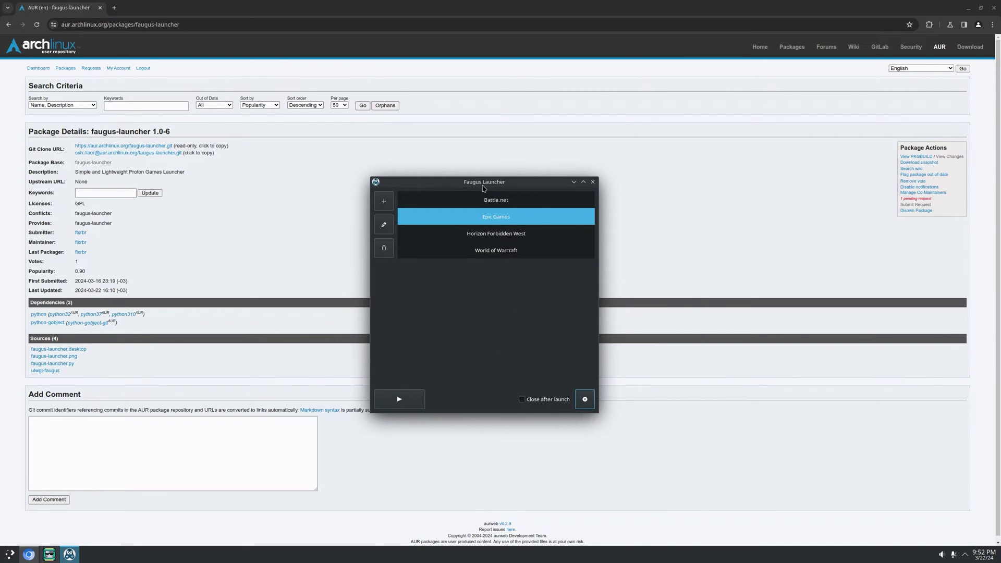
Open System Settings and arrange its window side by side with the Faugus Launcher window
mouse_move(481, 183)
left_mouse_down()
mouse_move(520, 184)
mouse_move(479, 190)
left_mouse_up()
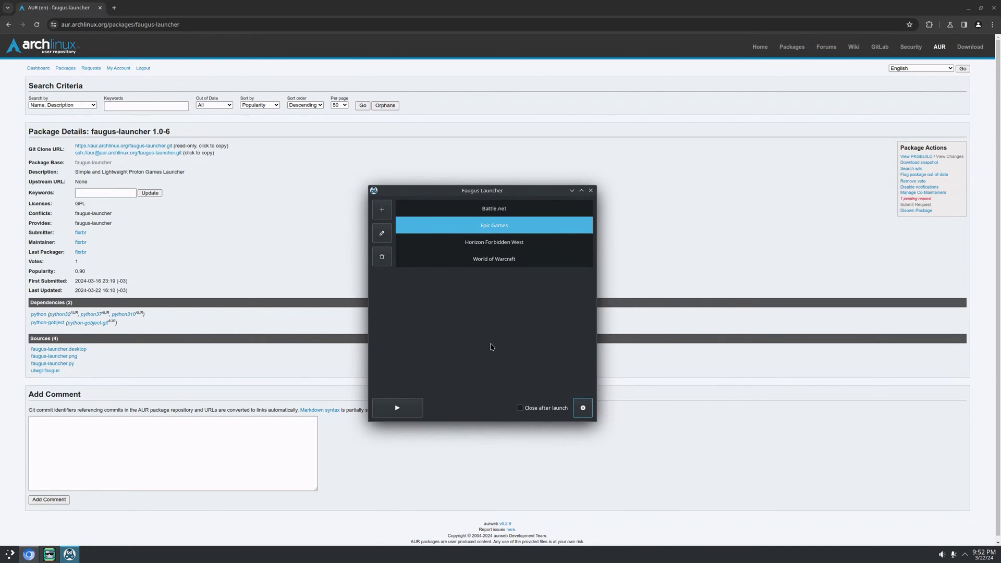
key("super")
left_click(111, 389)
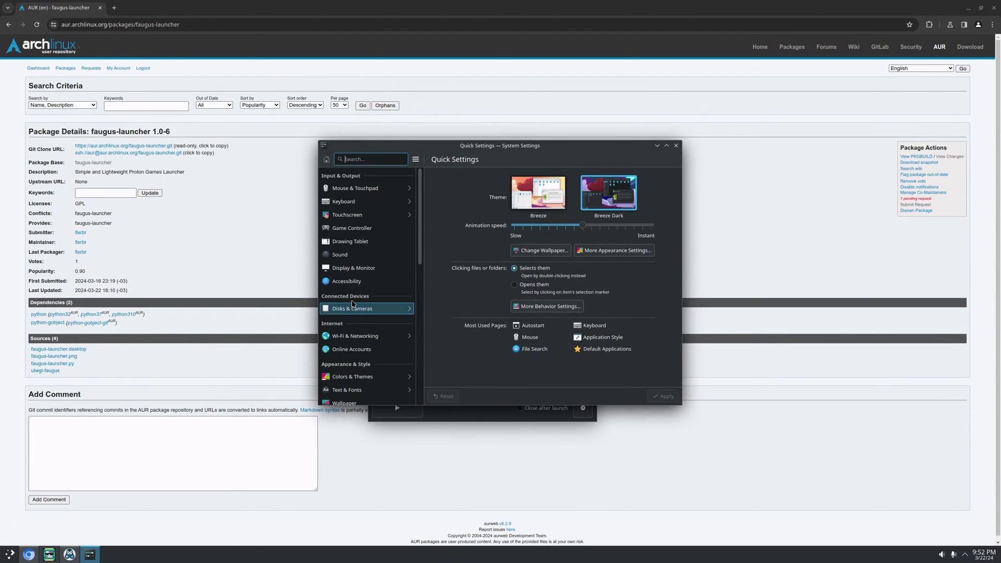
left_click_drag(482, 150, 229, 163)
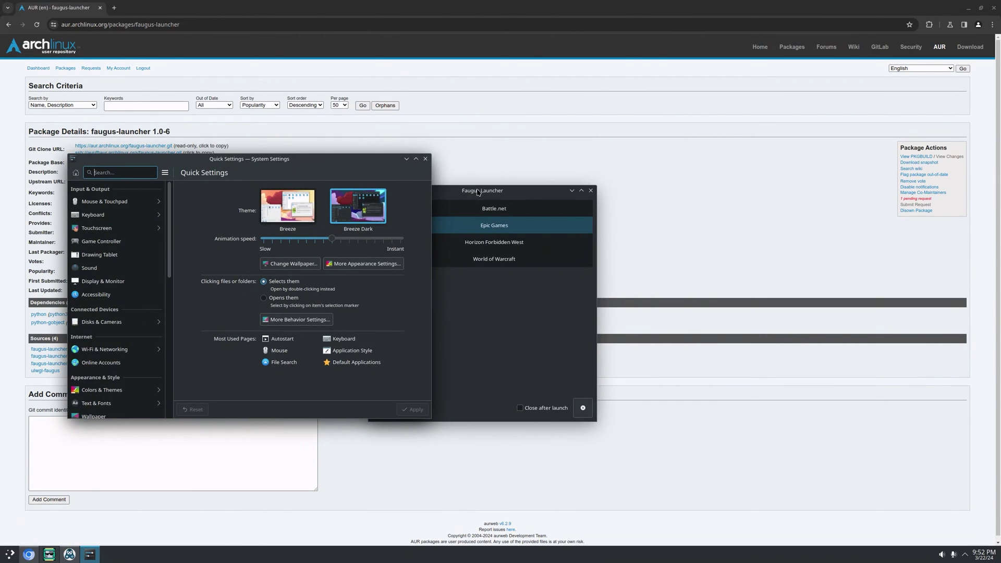
left_click_drag(477, 192, 632, 182)
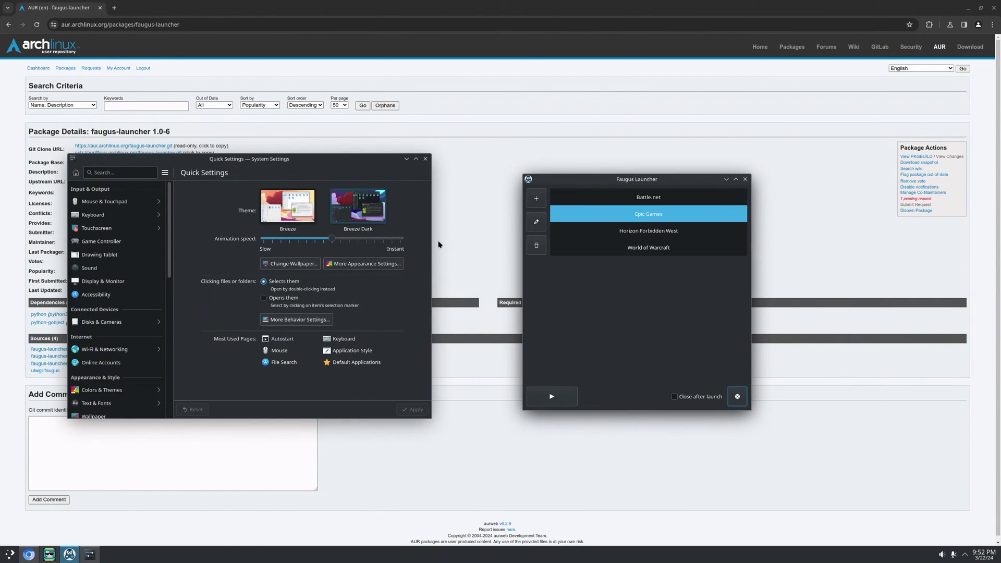
Apply the light Breeze theme to the desktop, and switch back to Breeze Dark
left_click(286, 217)
left_click(412, 410)
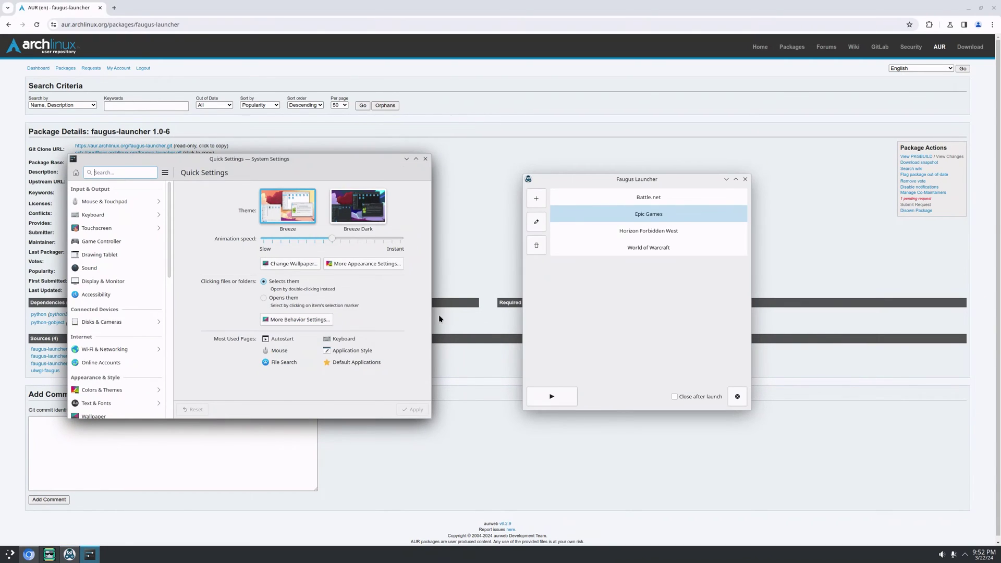
left_click(367, 222)
left_click(420, 407)
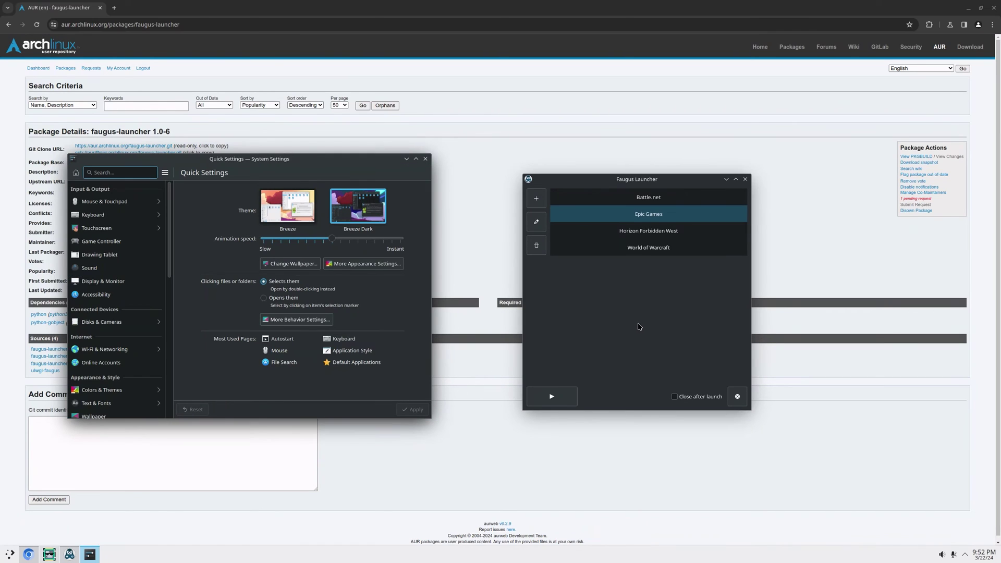